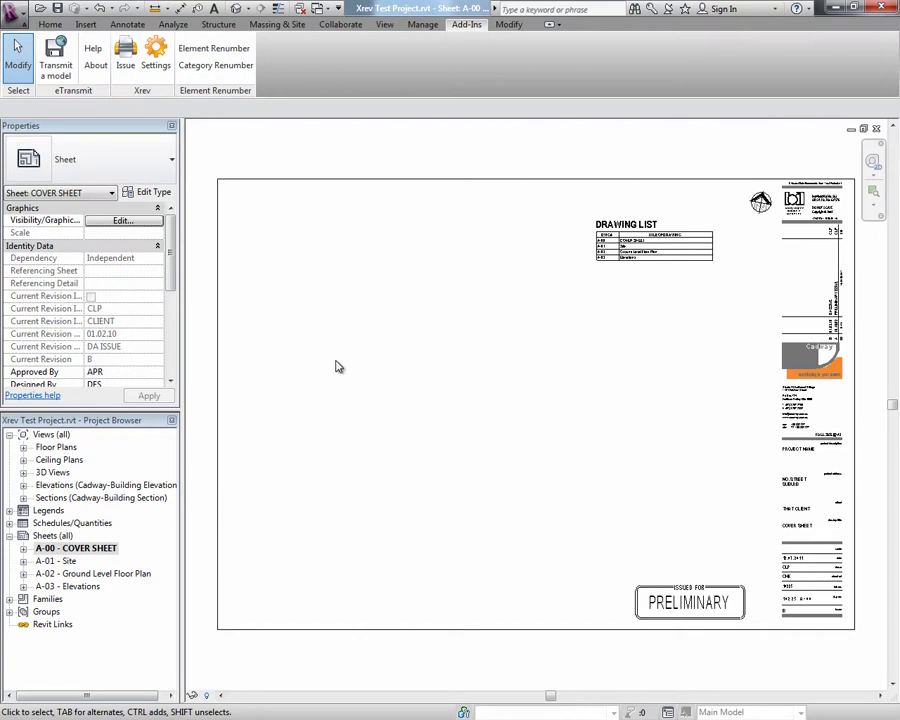
# Step: Open the Xrev Transmit settings and go to the default output location for issues
pyautogui.click(162, 72)
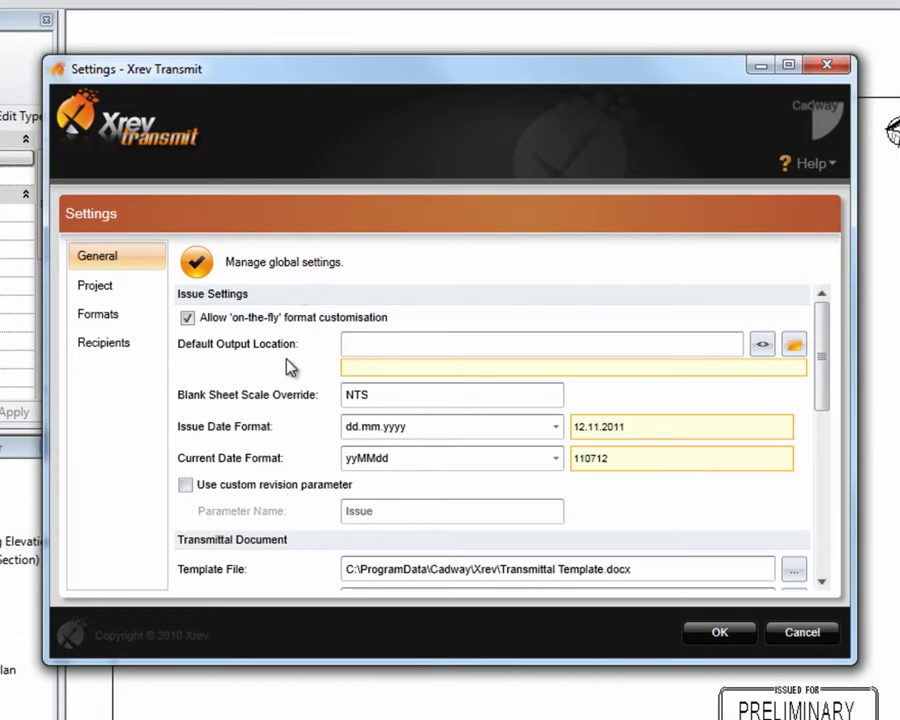
pyautogui.click(382, 344)
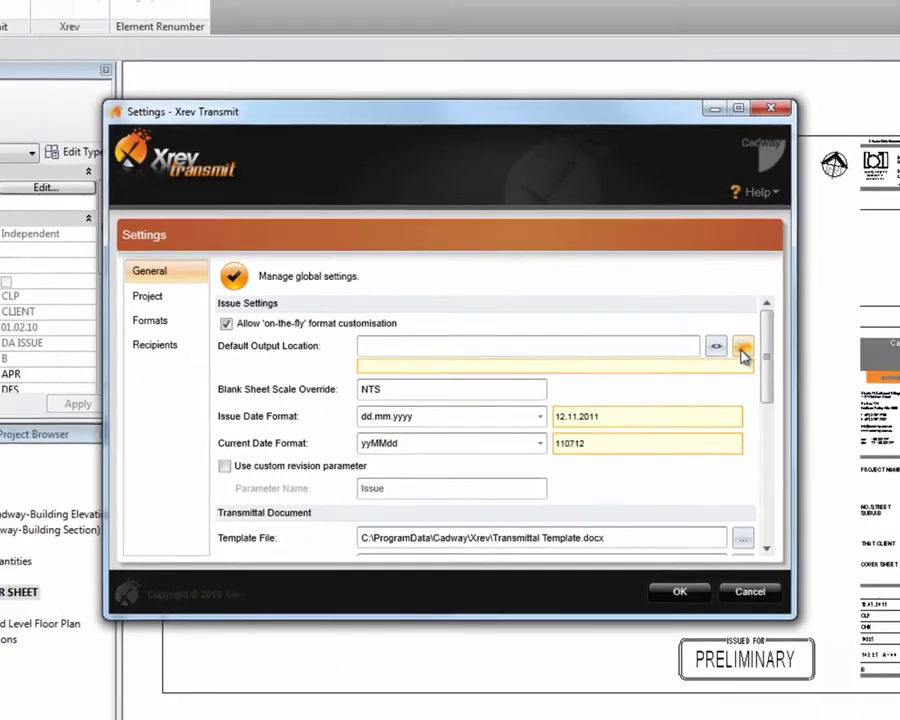
pyautogui.click(742, 348)
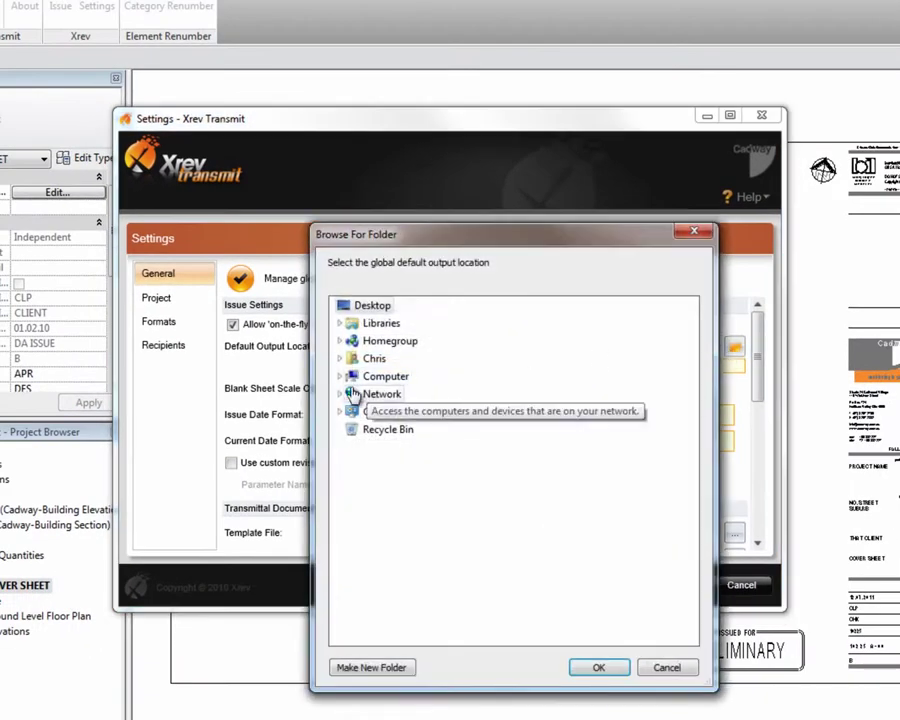
pyautogui.click(340, 376)
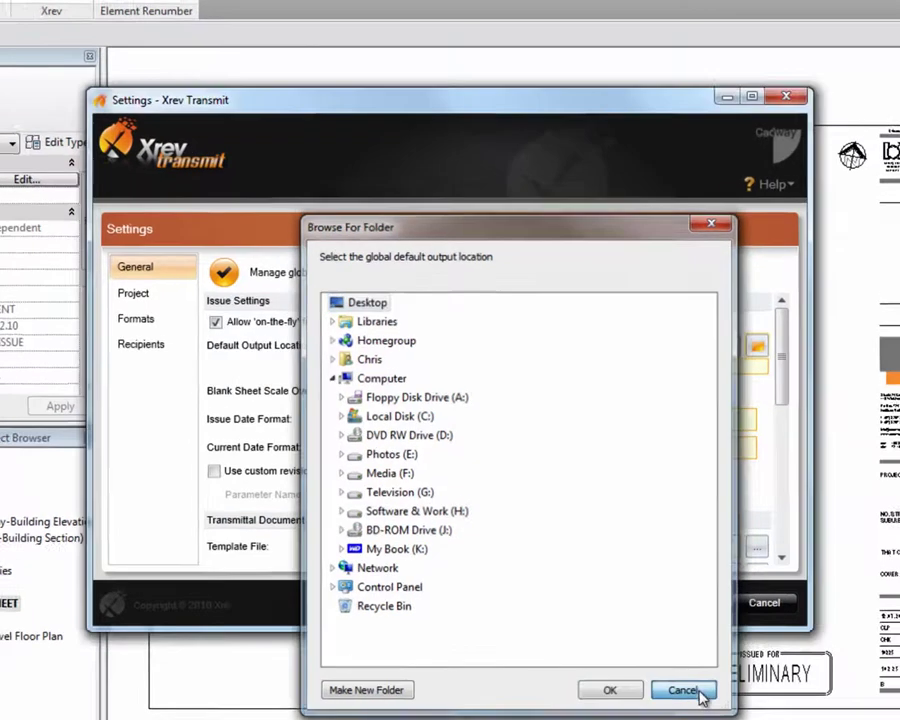
pyautogui.click(681, 670)
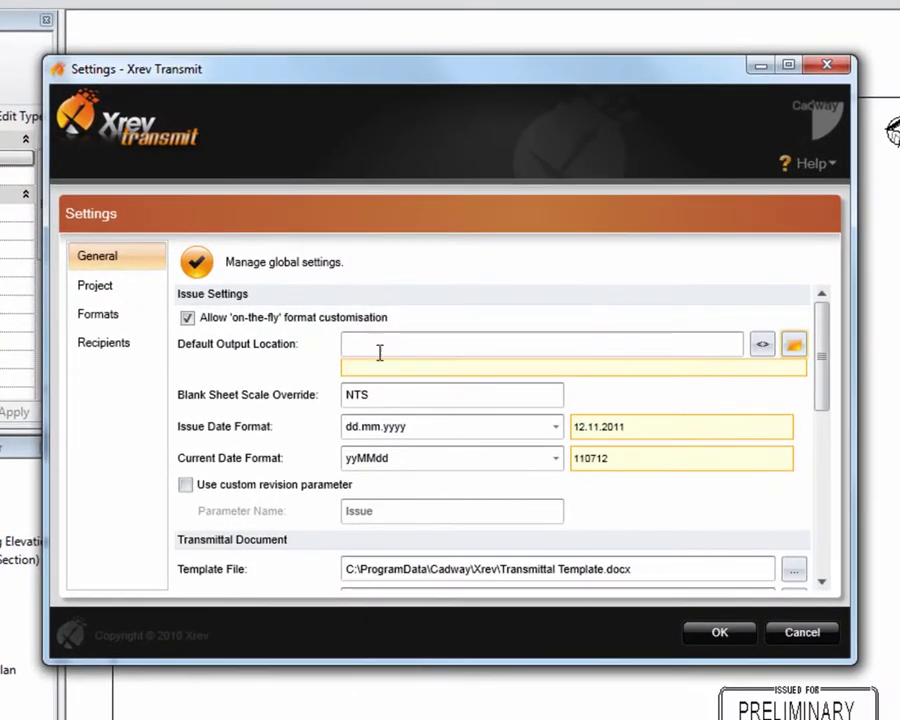
# Step: Set the default output location to P:\Projects\ followed by the project number variable <ProjNo>
pyautogui.click(391, 346)
pyautogui.write('P:\\Projects\\')
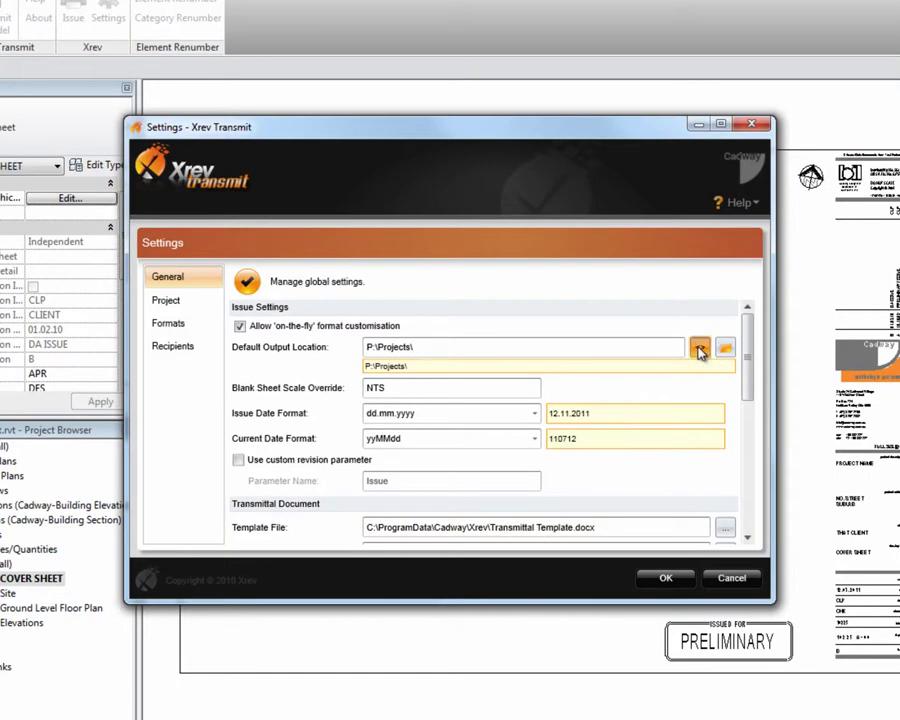
pyautogui.click(699, 348)
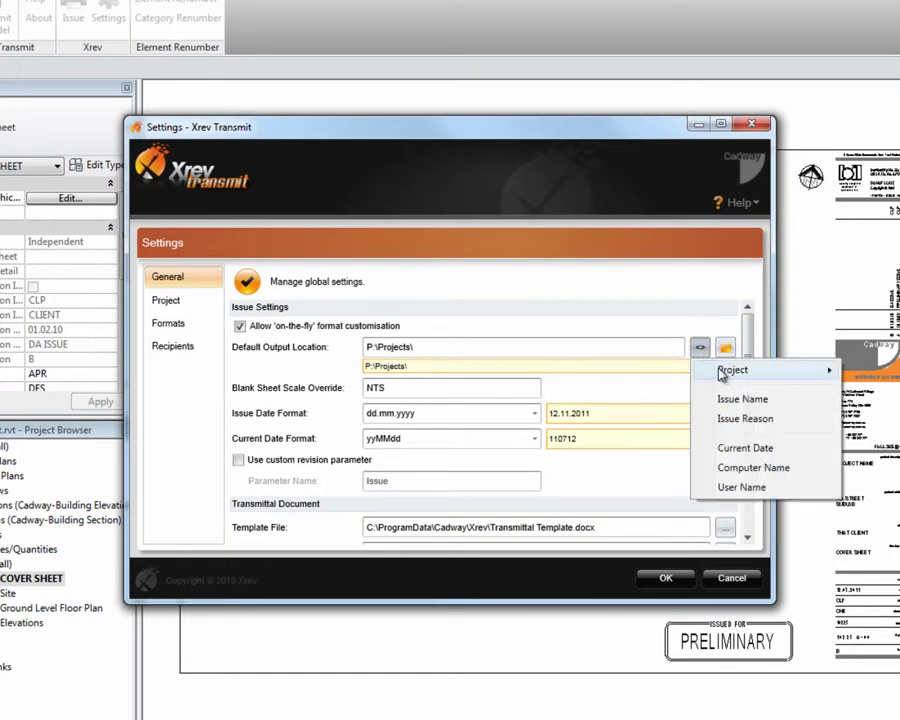
pyautogui.moveTo(722, 374)
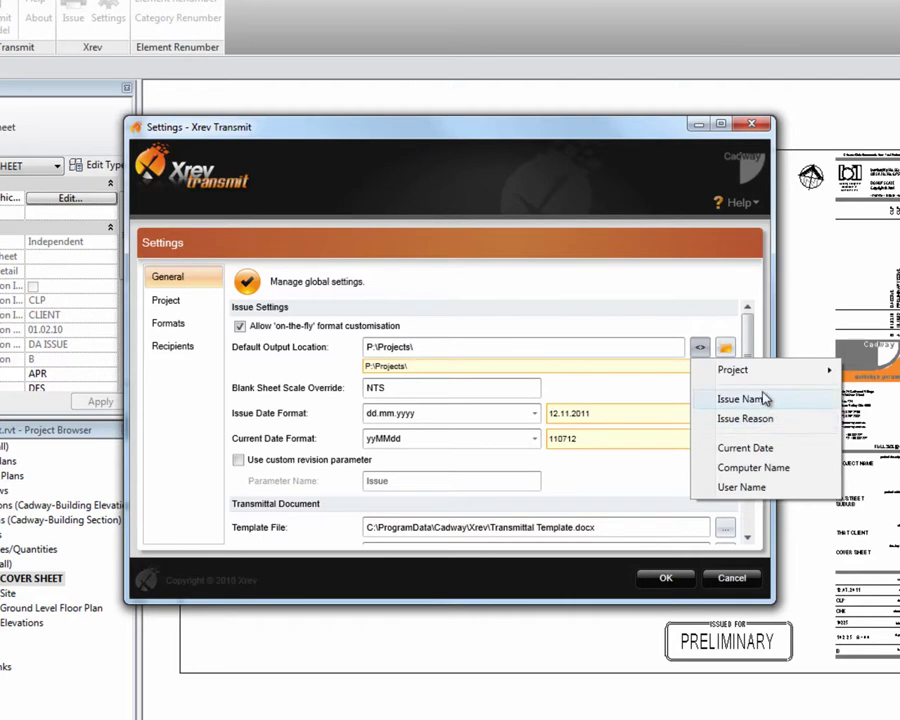
pyautogui.moveTo(767, 381)
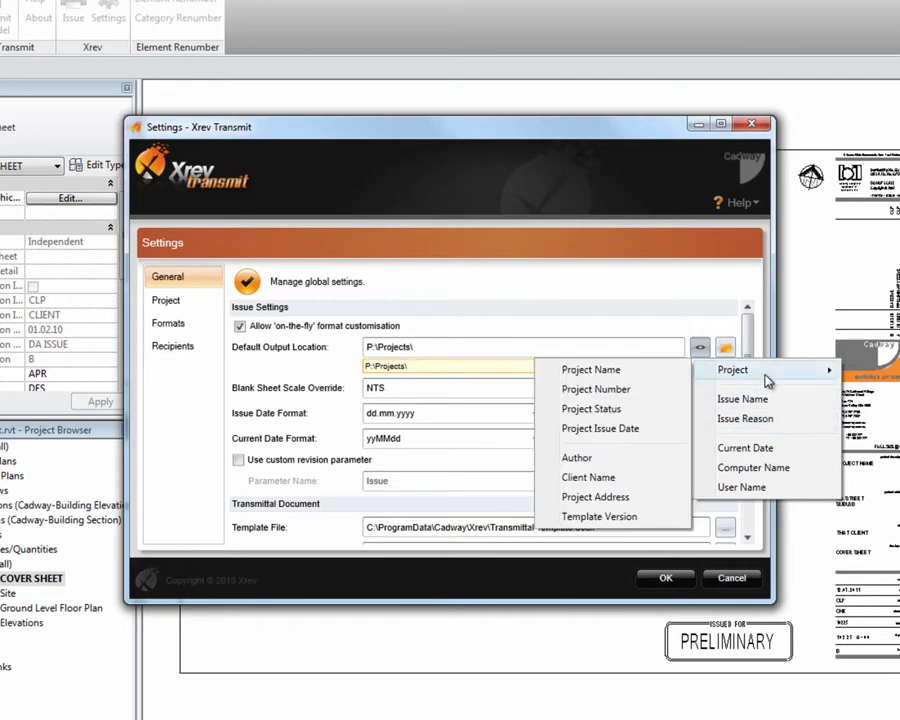
pyautogui.click(622, 392)
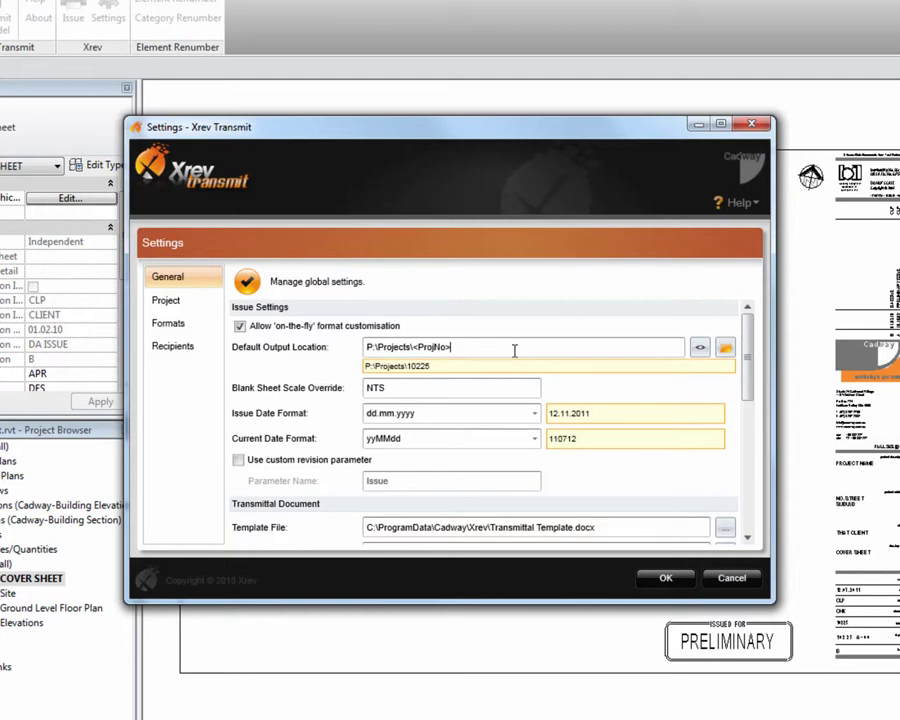
# Step: Extend the default output location with \Deliverables\<Date>-<IssueName>, using the current date and issue name variables
pyautogui.write('Deliverables\\')
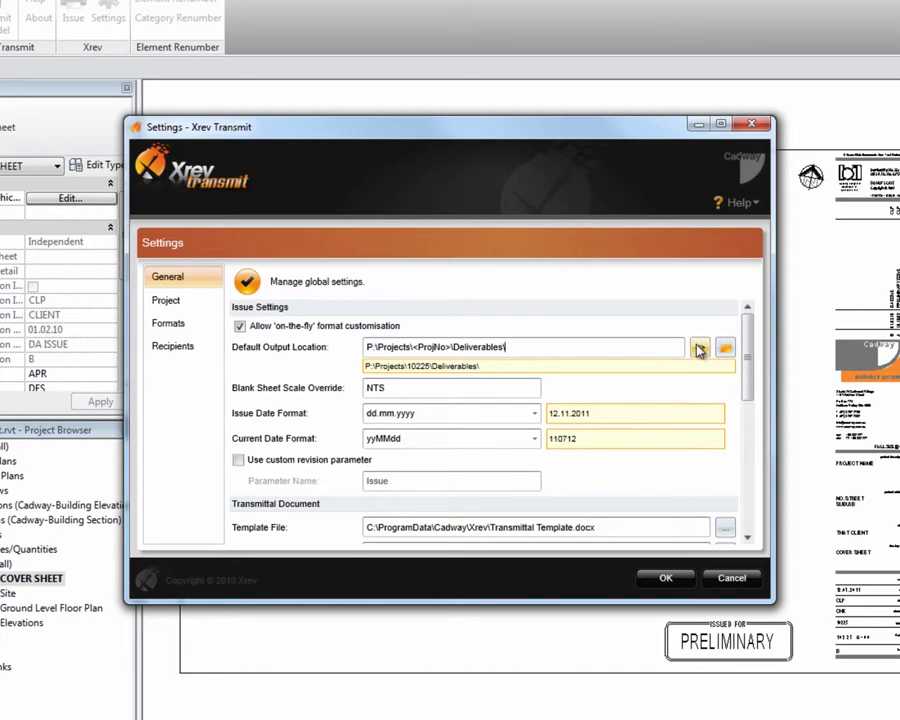
pyautogui.click(699, 348)
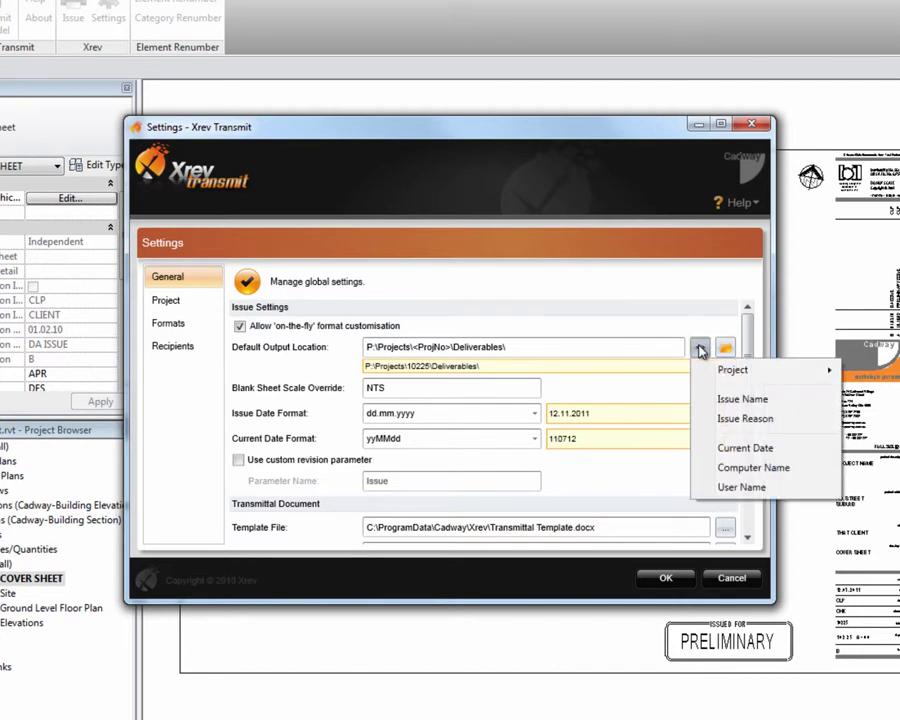
pyautogui.click(742, 449)
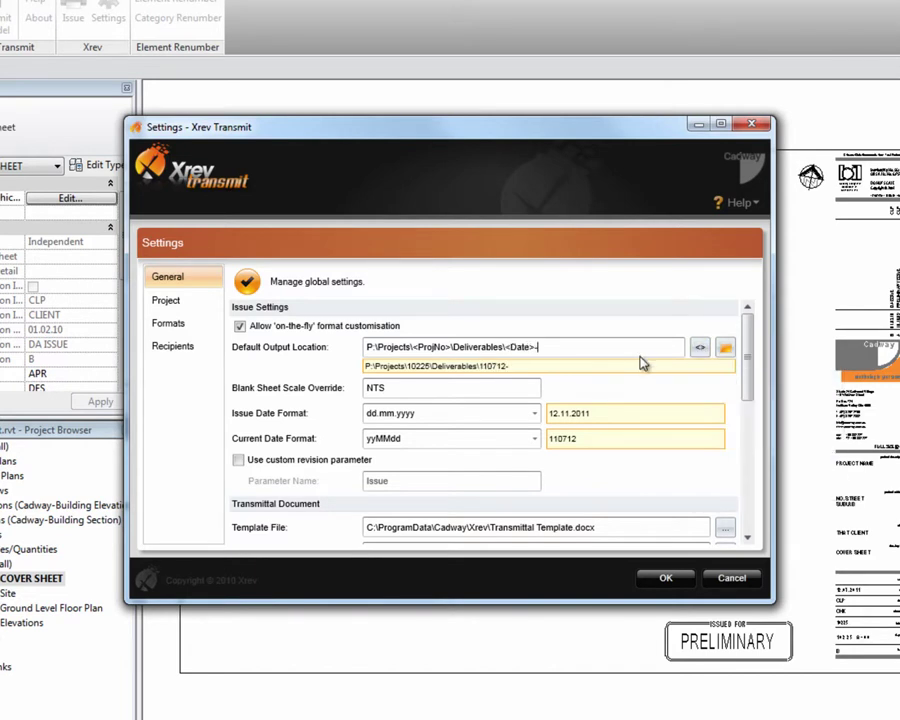
pyautogui.write('-')
pyautogui.click(699, 348)
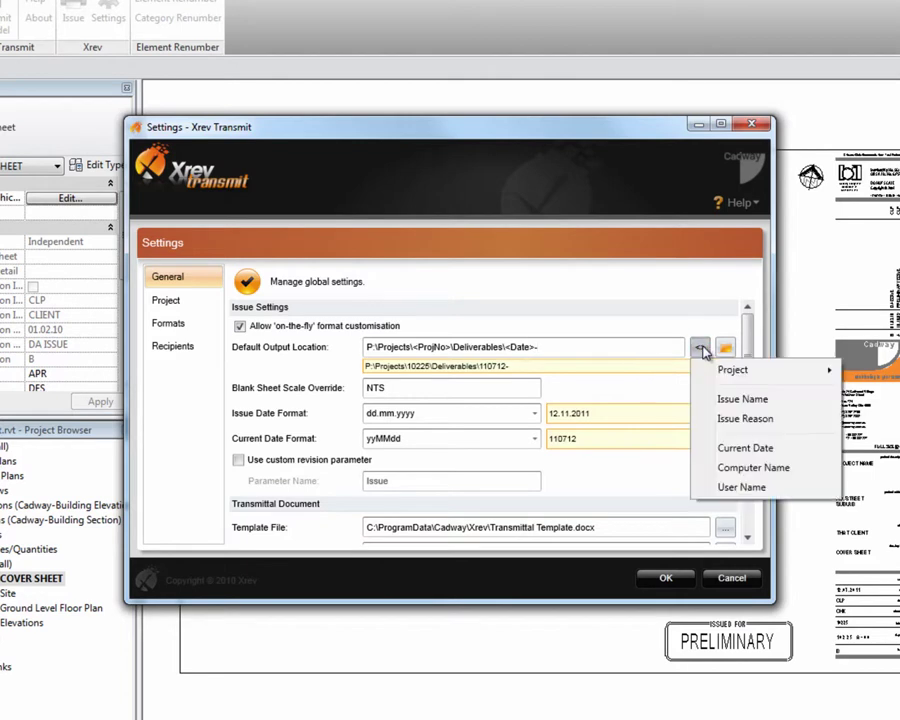
pyautogui.click(740, 400)
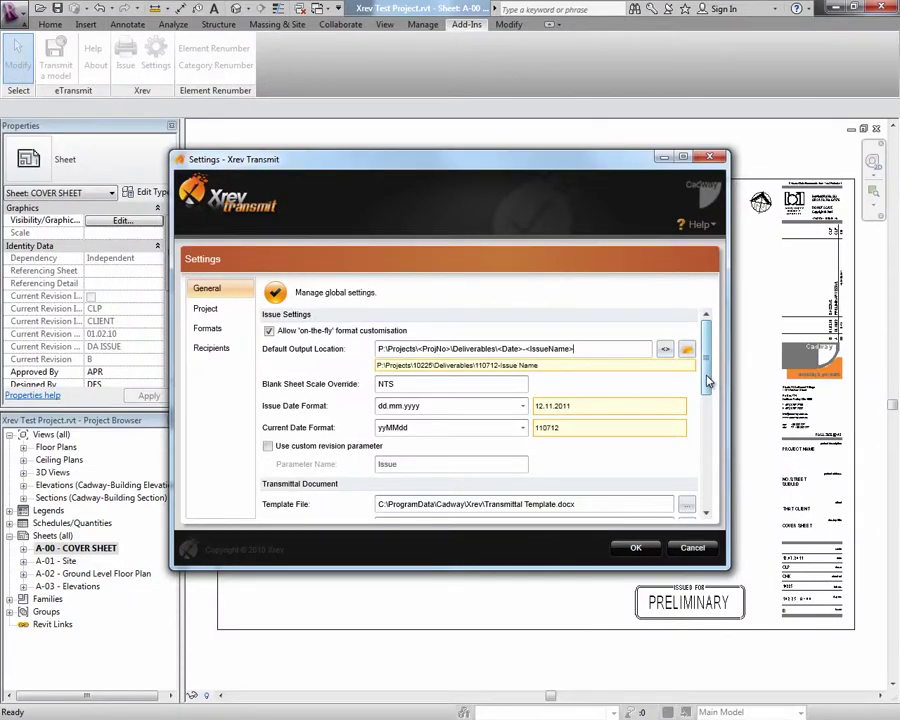
# Step: Replace the transmittal document's naming convention with the project number variable <ProjNo>
pyautogui.moveTo(707, 380); pyautogui.dragTo(707, 427)
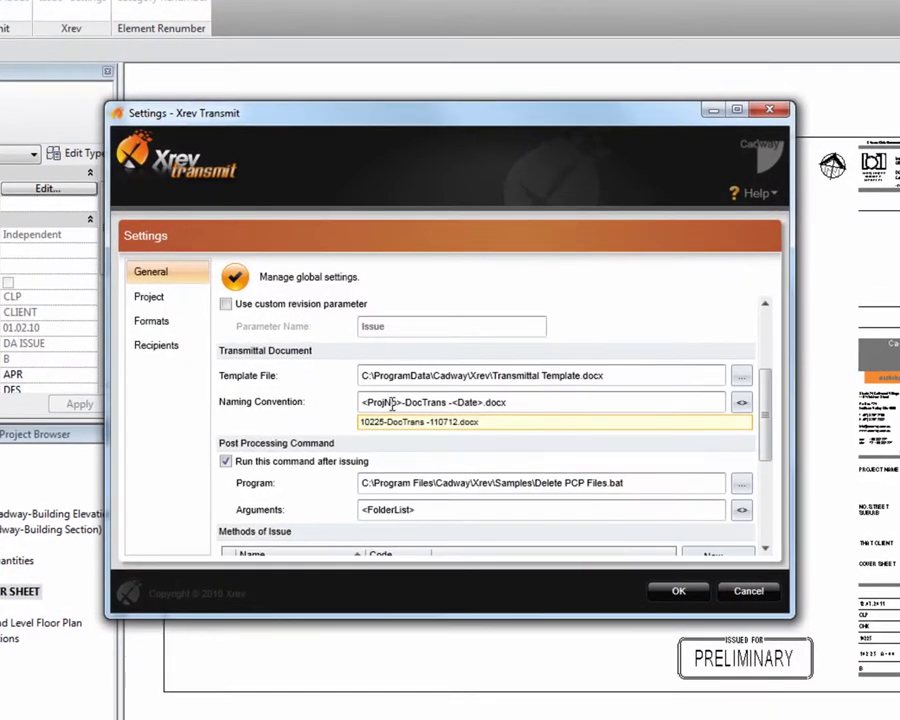
pyautogui.moveTo(538, 400); pyautogui.dragTo(275, 406)
pyautogui.press('Delete')
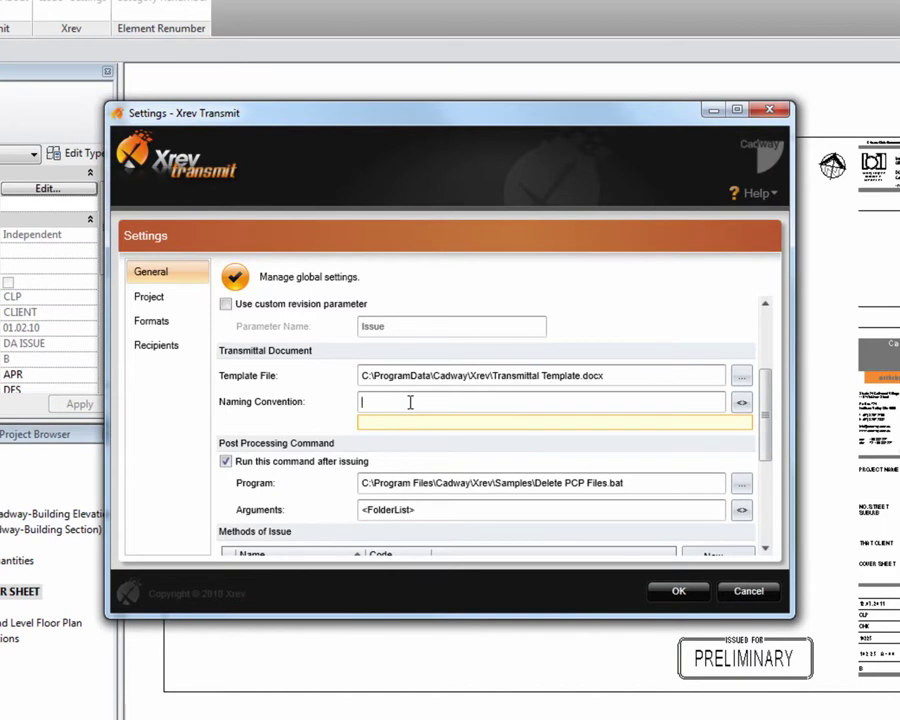
pyautogui.click(741, 402)
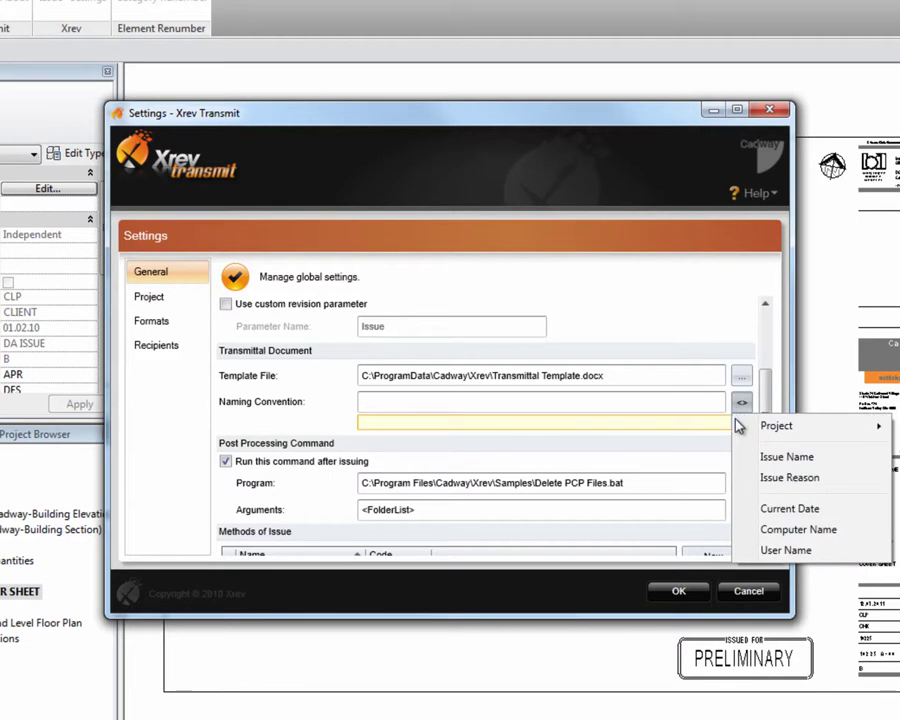
pyautogui.moveTo(756, 429)
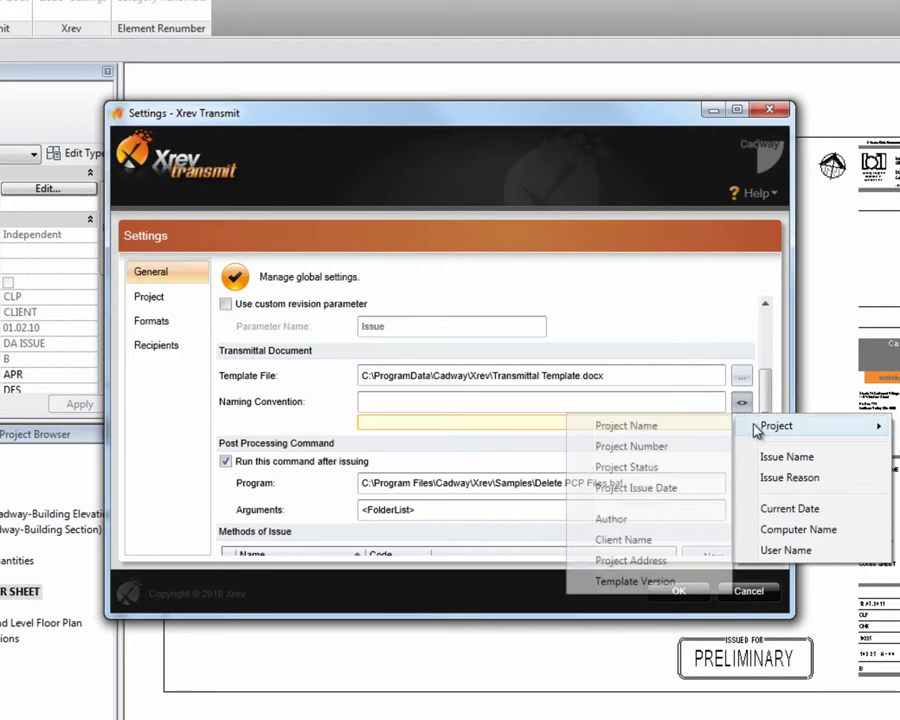
pyautogui.click(668, 455)
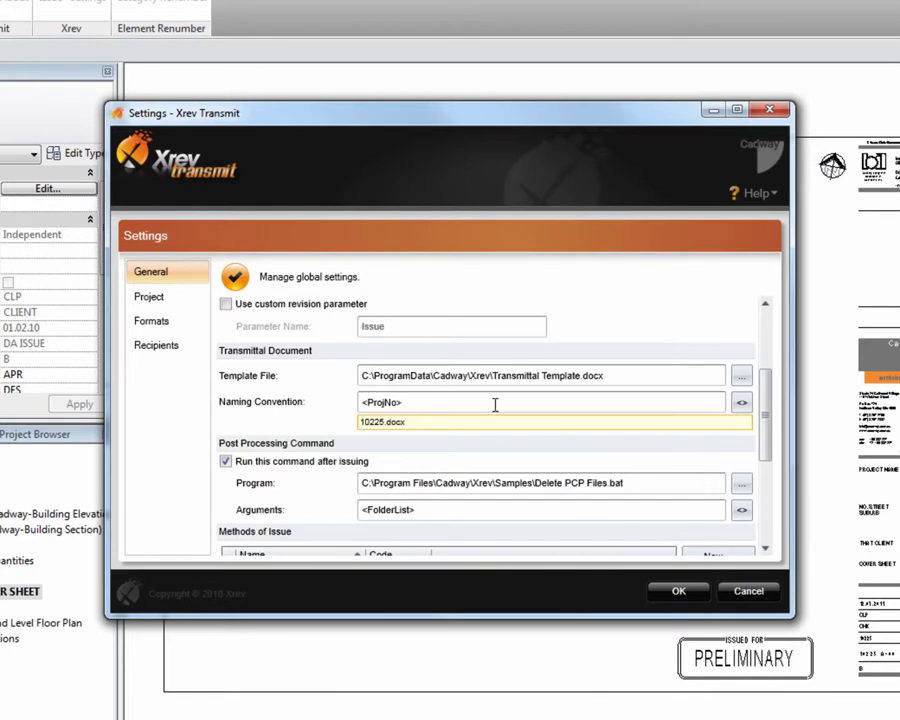
# Step: Append -DocTrans- and the current date variable <Date> to the transmittal document's naming convention
pyautogui.write('-')
pyautogui.write('Dco')
pyautogui.press('BackSpace')
pyautogui.press('BackSpace')
pyautogui.write('ocTrans')
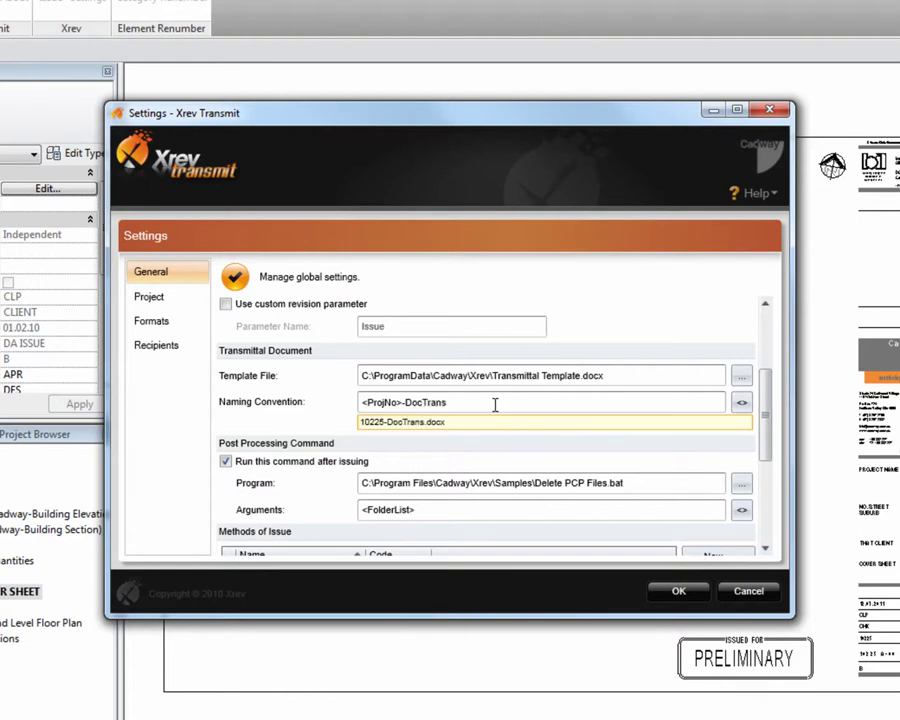
pyautogui.write('-')
pyautogui.click(742, 406)
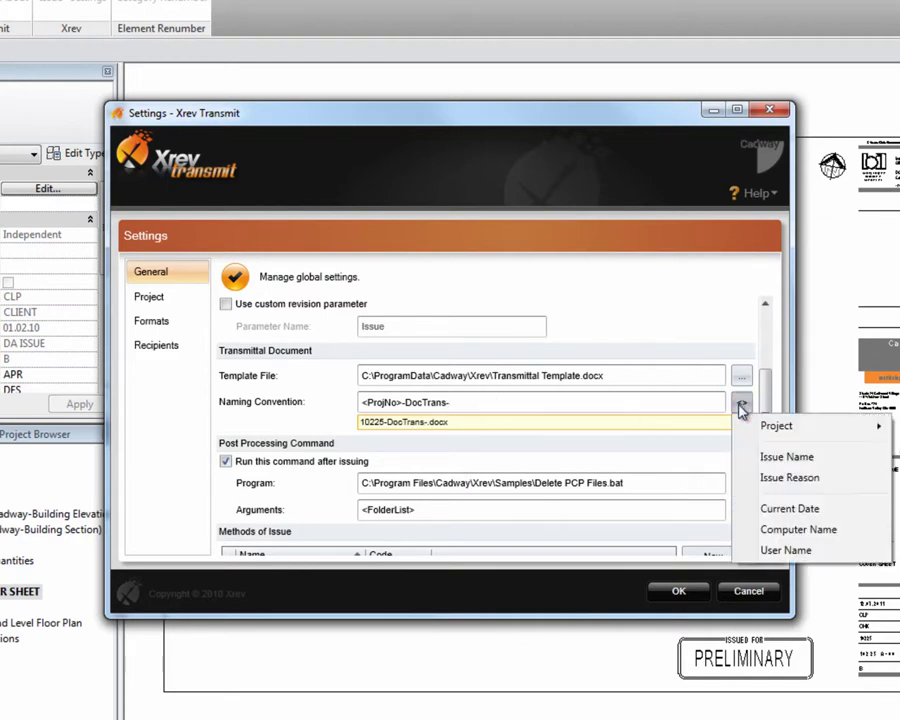
pyautogui.click(790, 510)
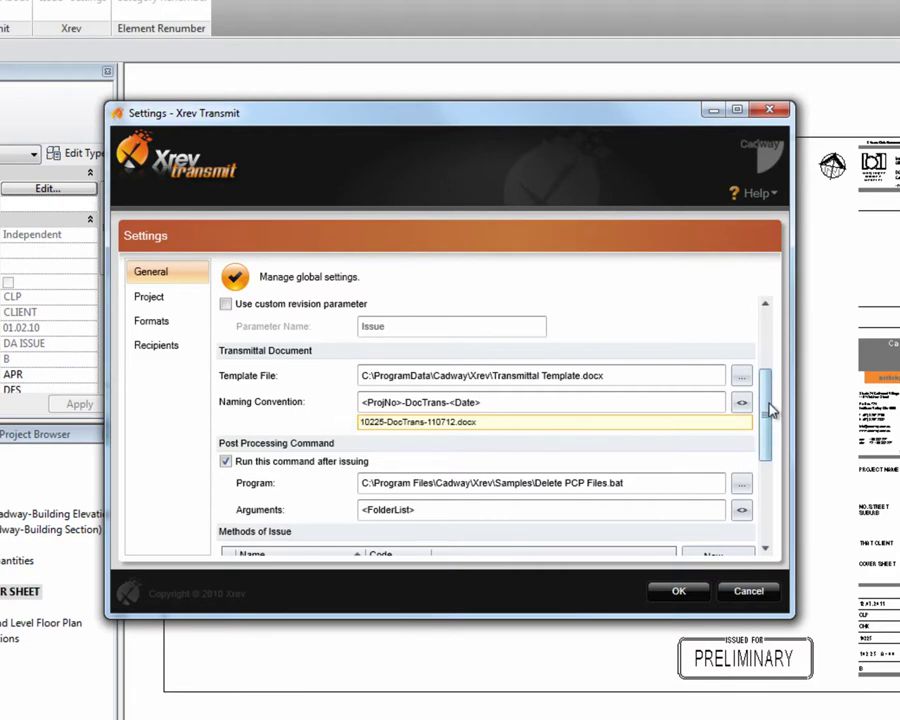
# Step: Prefix the transmittal document's naming convention with the subfolder Transmittal\
pyautogui.moveTo(763, 382); pyautogui.dragTo(763, 321)
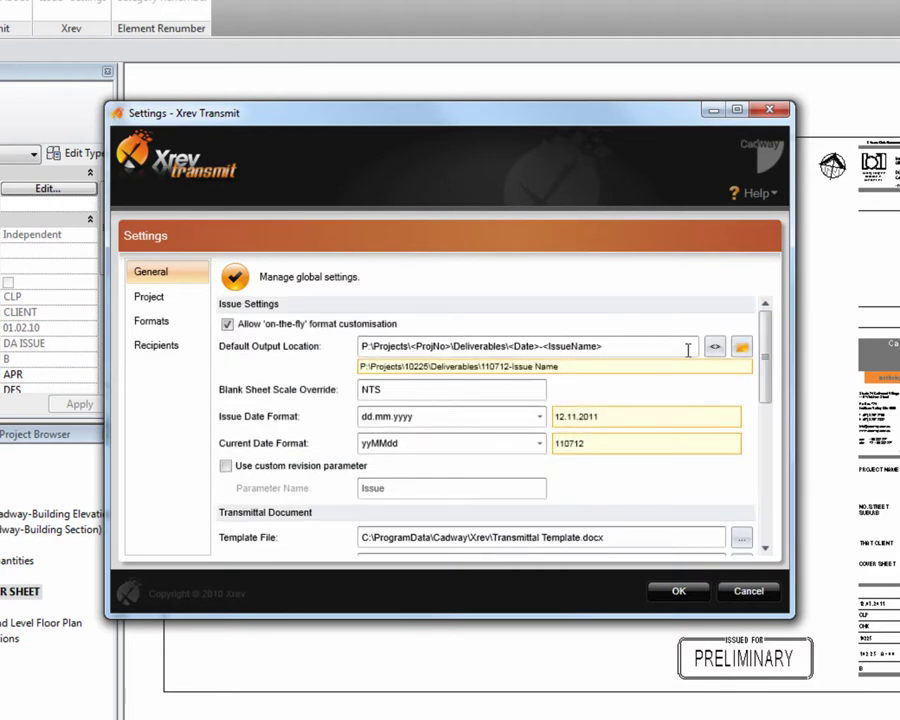
pyautogui.moveTo(770, 375); pyautogui.dragTo(770, 432)
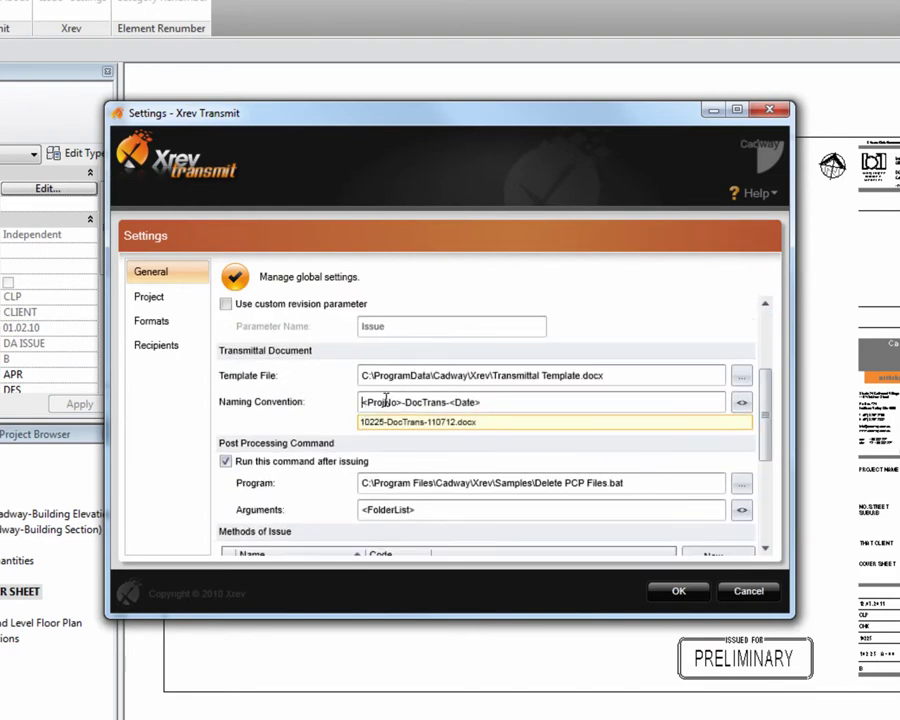
pyautogui.write('Trasnsmittal')
pyautogui.press('BackSpace')
pyautogui.press('BackSpace')
pyautogui.press('BackSpace')
pyautogui.press('BackSpace')
pyautogui.press('BackSpace')
pyautogui.press('BackSpace')
pyautogui.press('BackSpace')
pyautogui.press('BackSpace')
pyautogui.press('BackSpace')
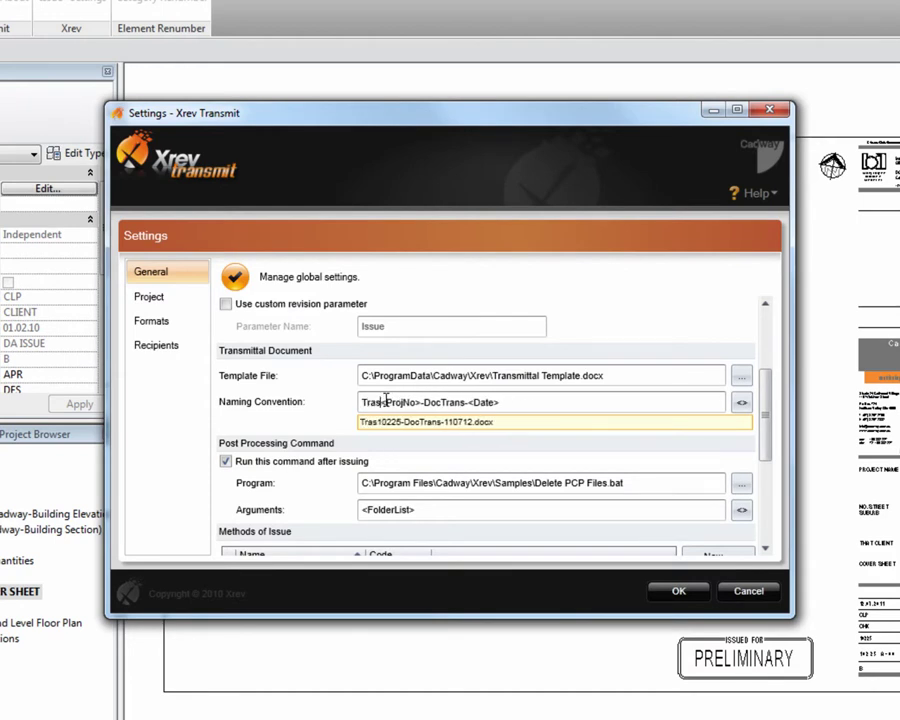
pyautogui.write('nsmittal')
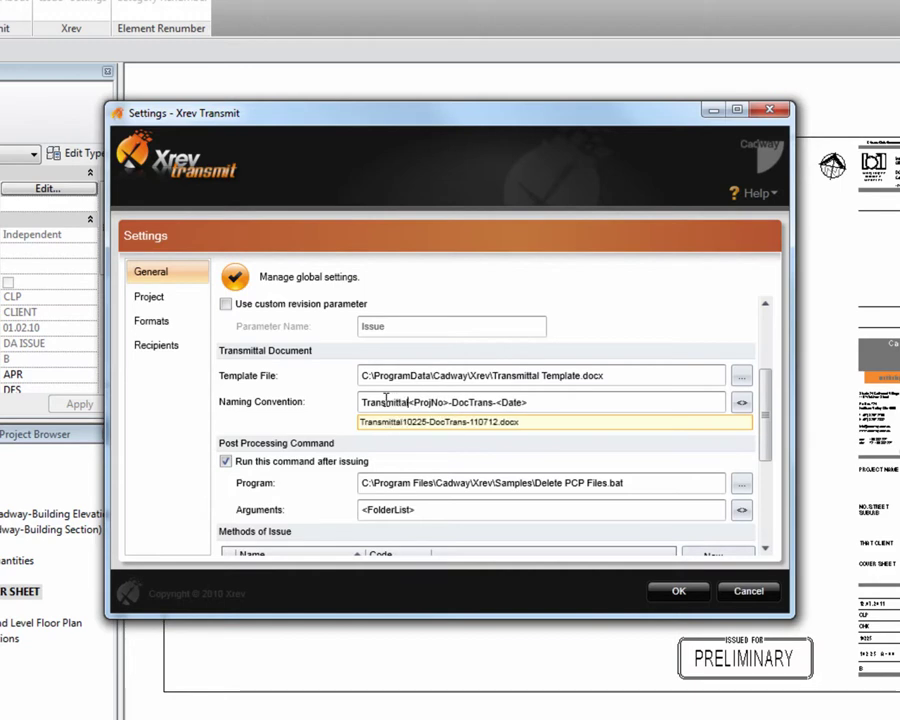
pyautogui.write('\\')
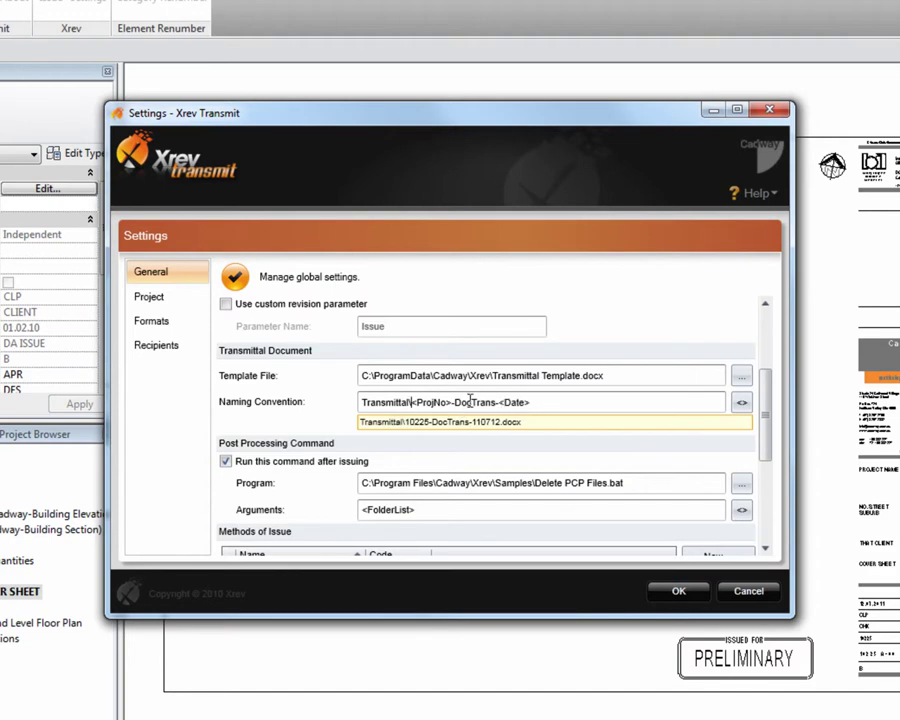
pyautogui.click(456, 401)
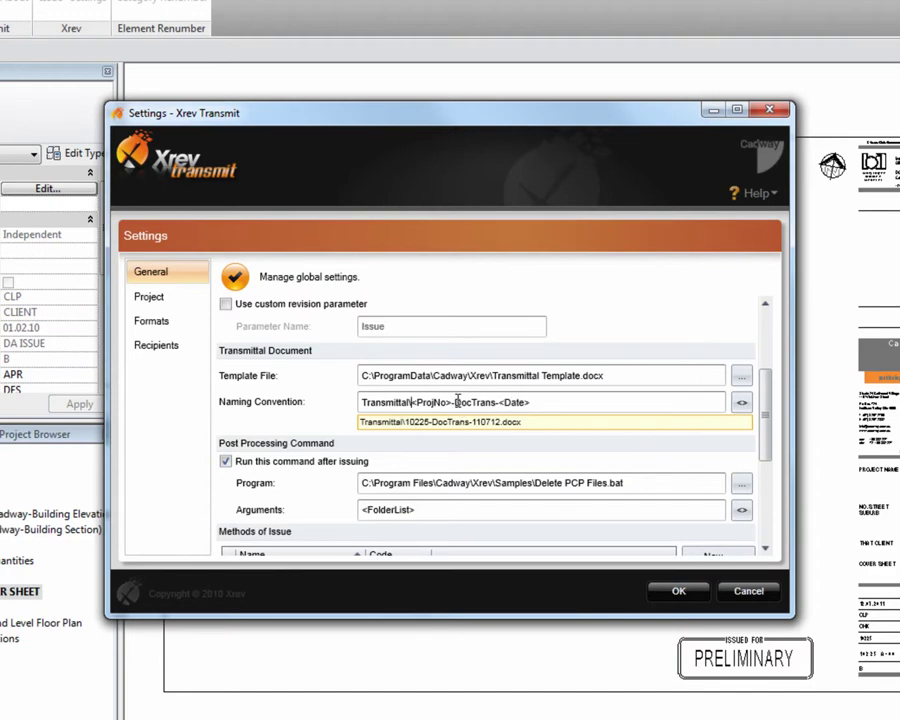